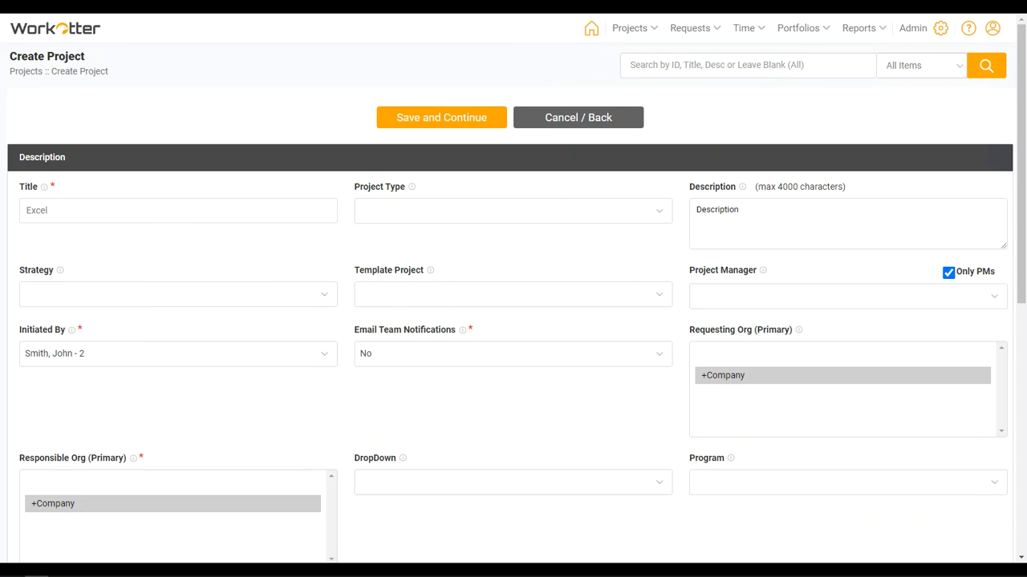
Step: Save the new project titled Excel and open its task plan
click(403, 117)
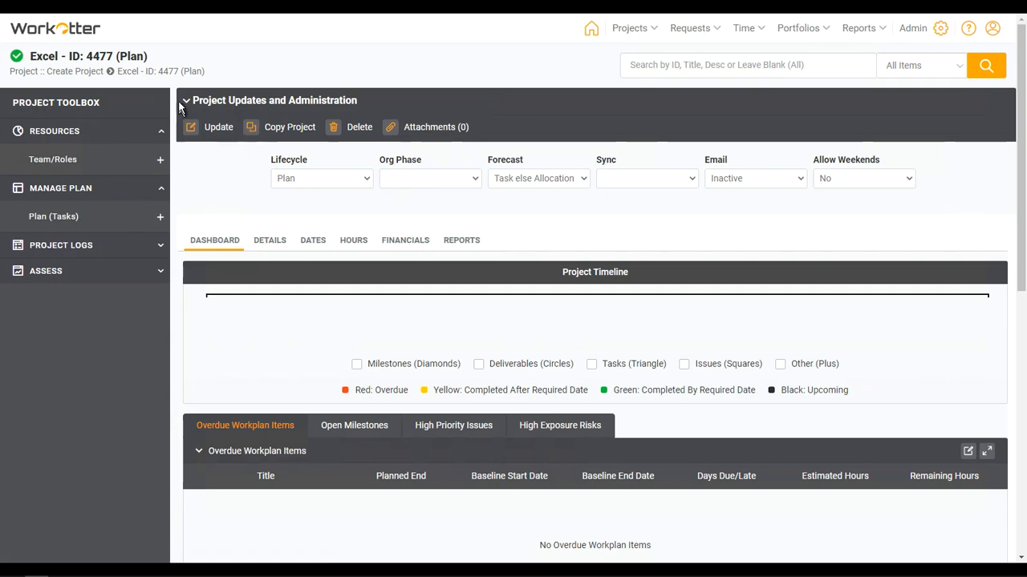
click(186, 103)
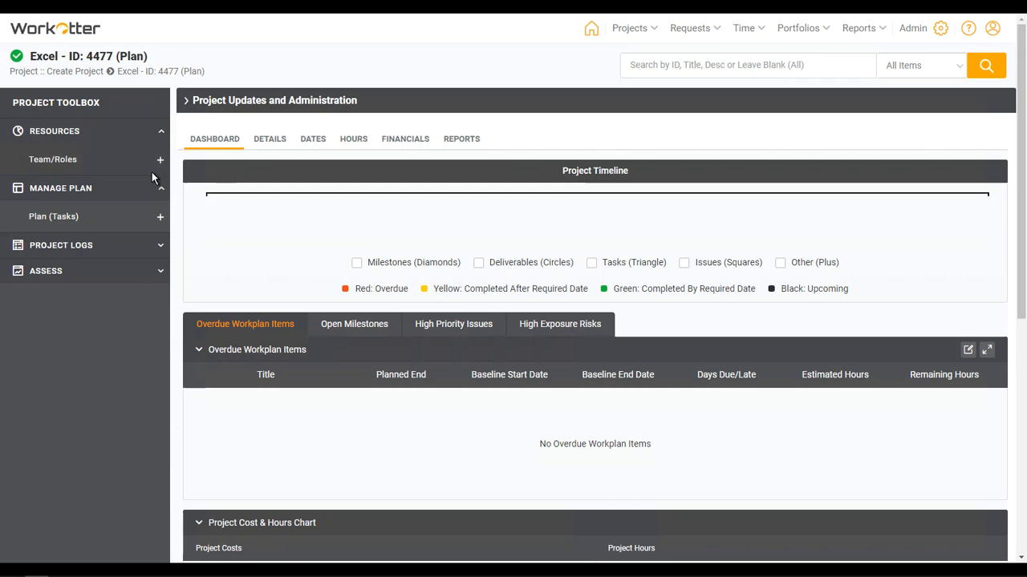
click(79, 138)
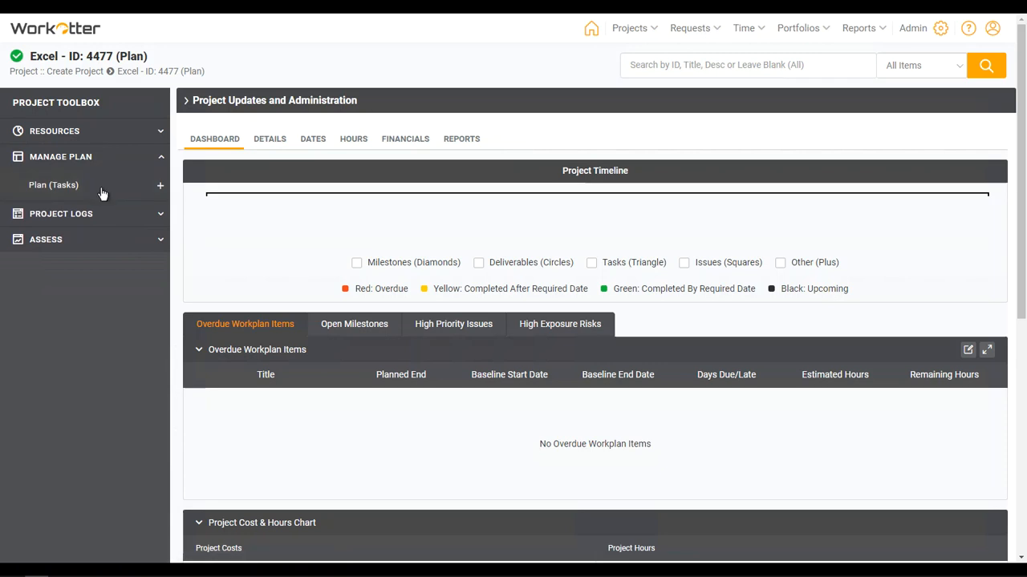
click(60, 187)
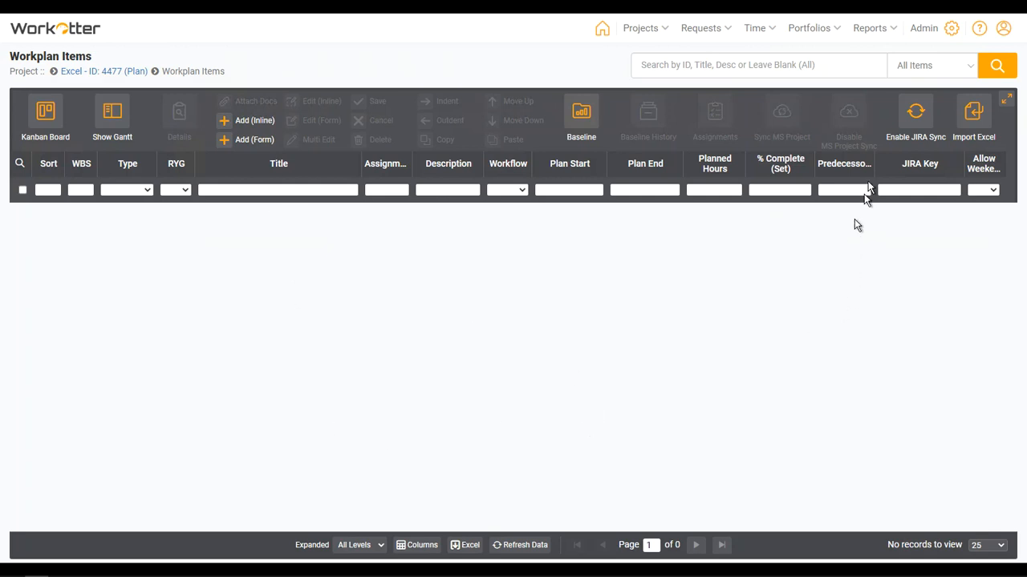
Step: Download the template workbook for importing the workplan via Excel, open it and enable editing
click(973, 111)
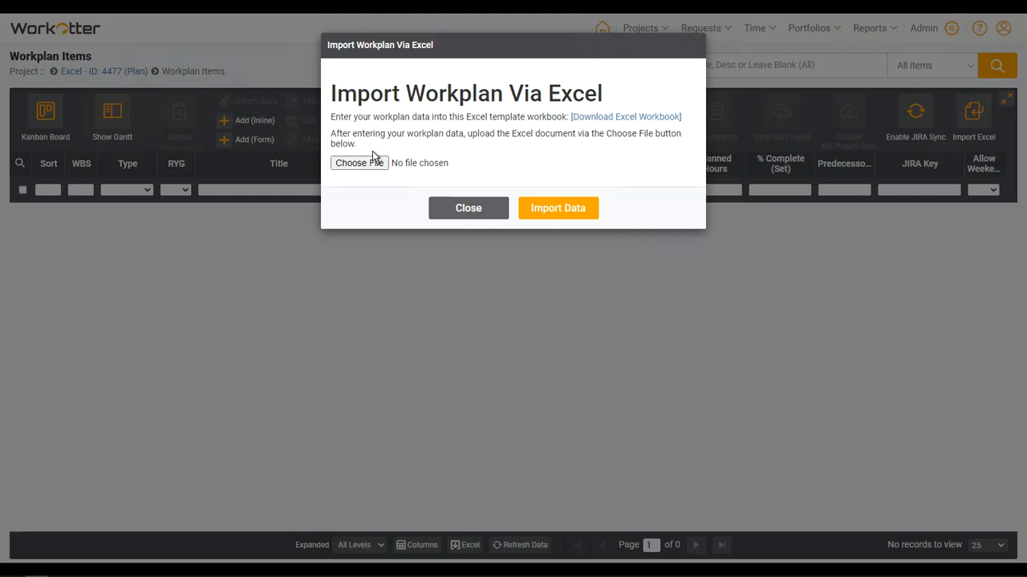
click(630, 118)
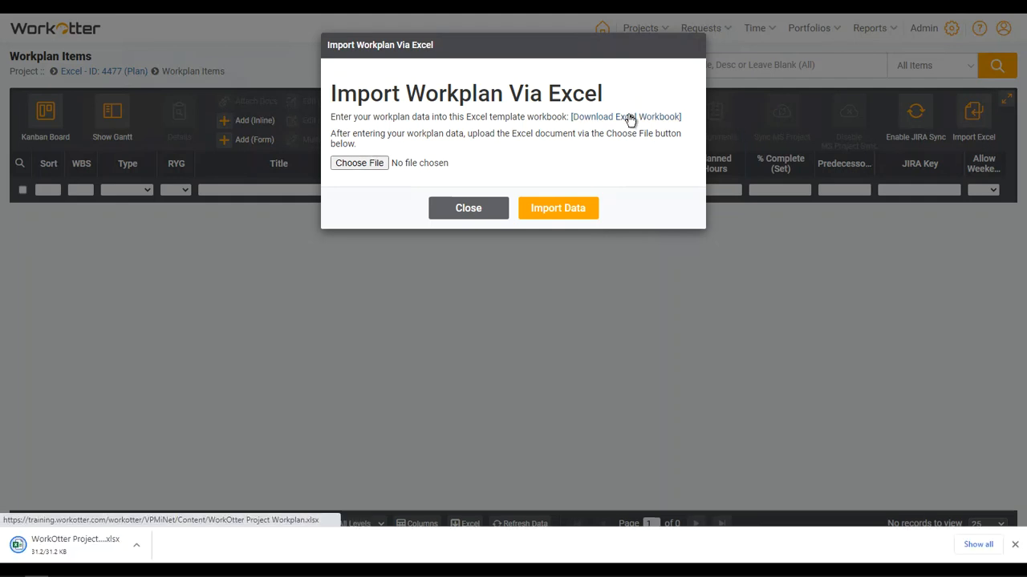
click(138, 548)
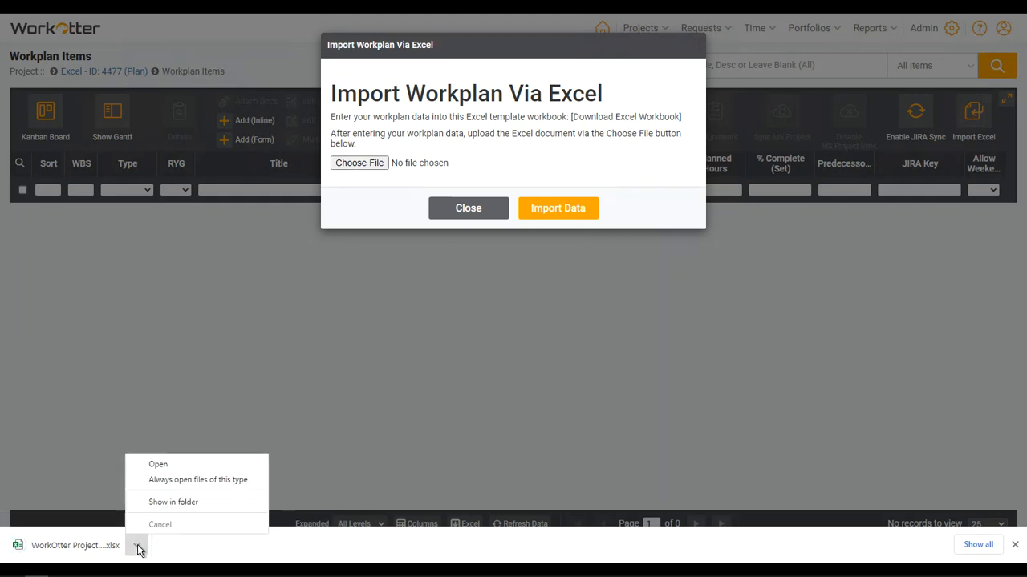
click(157, 465)
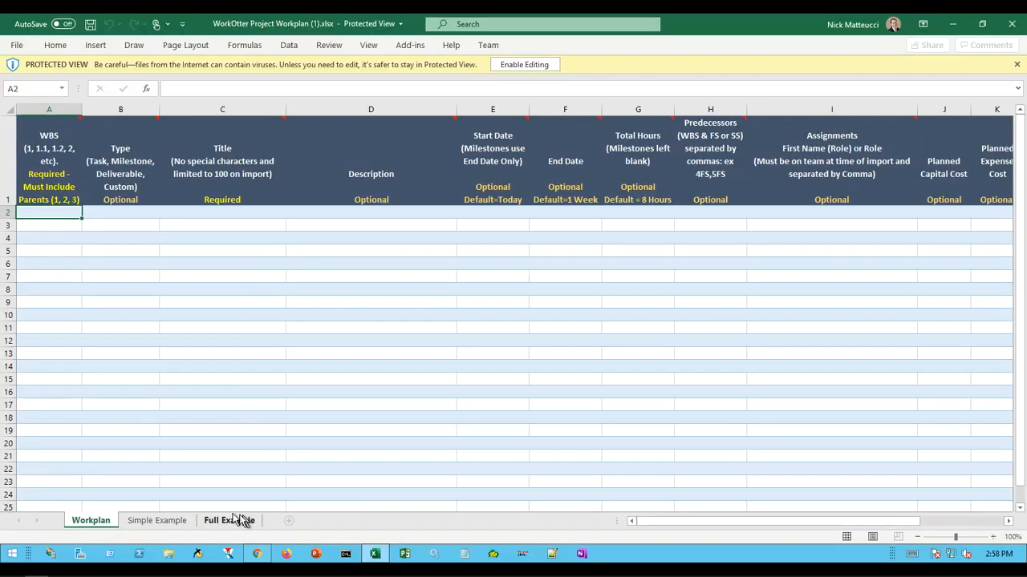
click(510, 69)
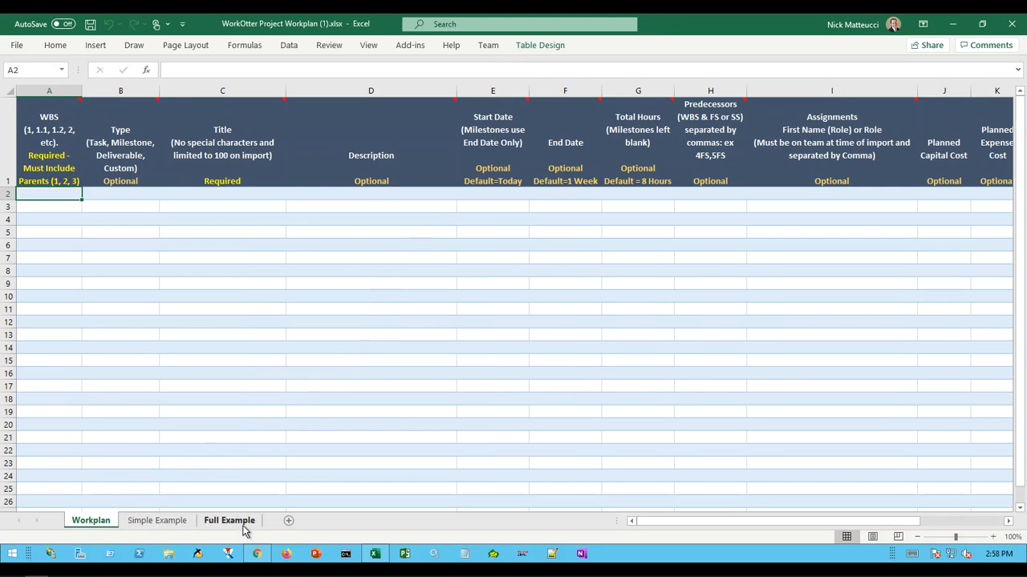
Step: Examine the Workplan headings, the Simple Example sheet and the Full Example sheet, including its predecessor, cost and Exp / Cap columns
drag(663, 525, 622, 528)
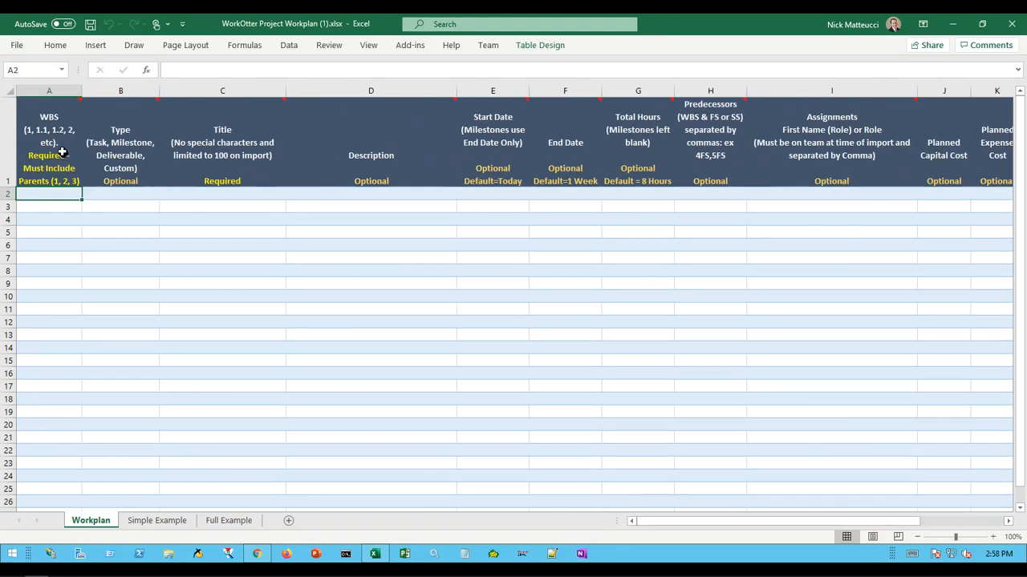
mouse_move(64, 151)
click(180, 522)
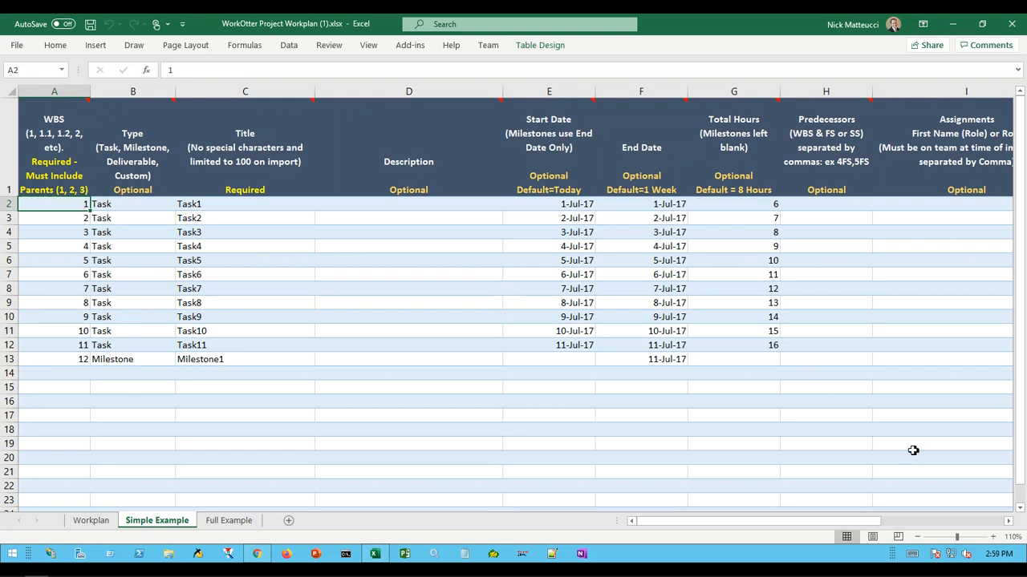
click(213, 523)
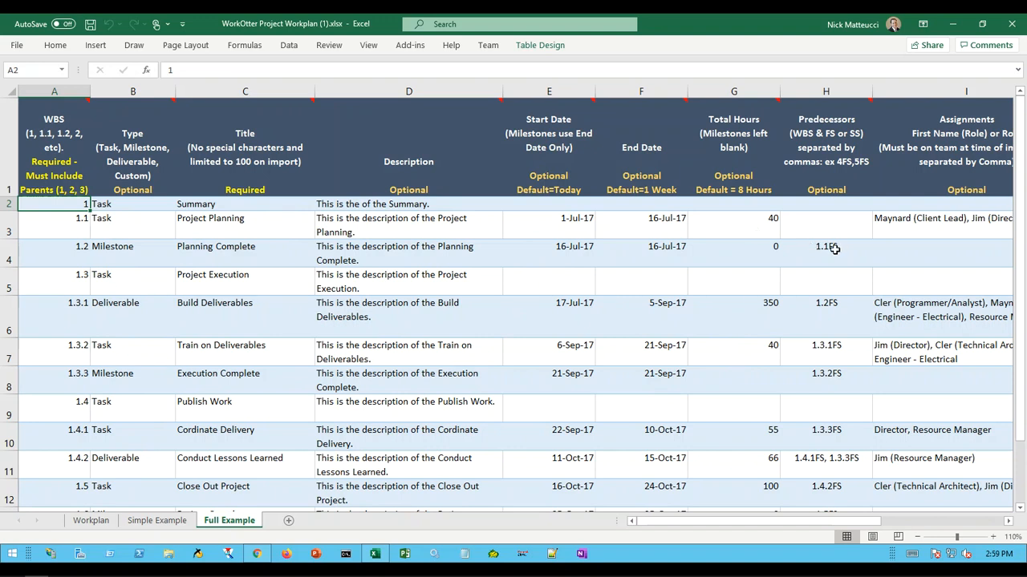
drag(809, 526, 894, 521)
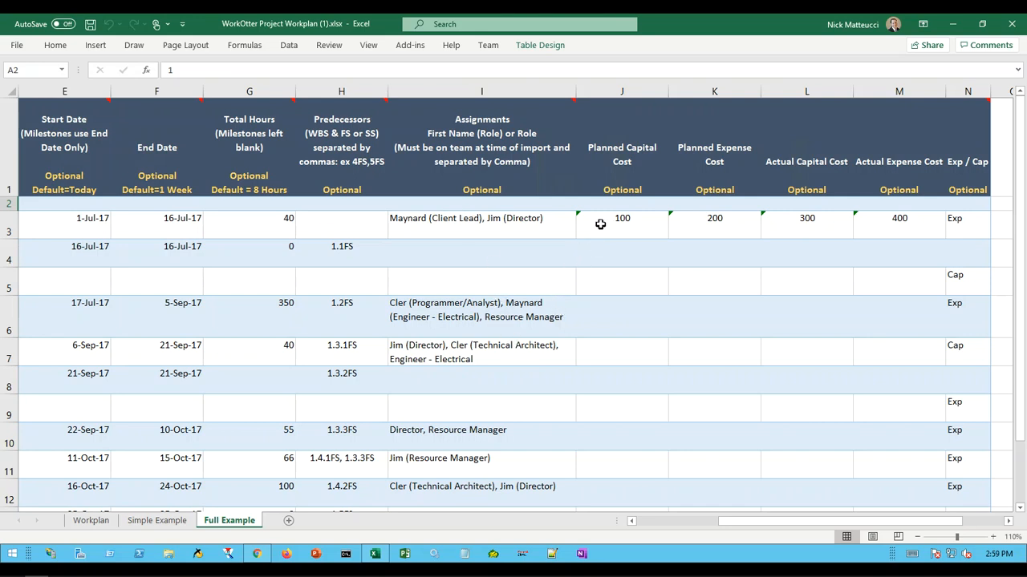
click(643, 230)
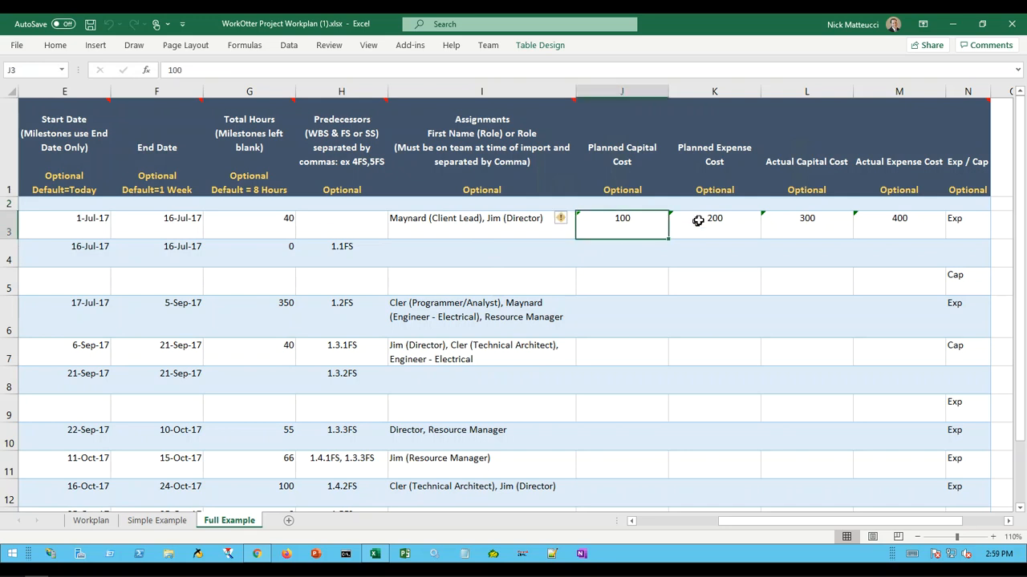
click(715, 223)
click(826, 226)
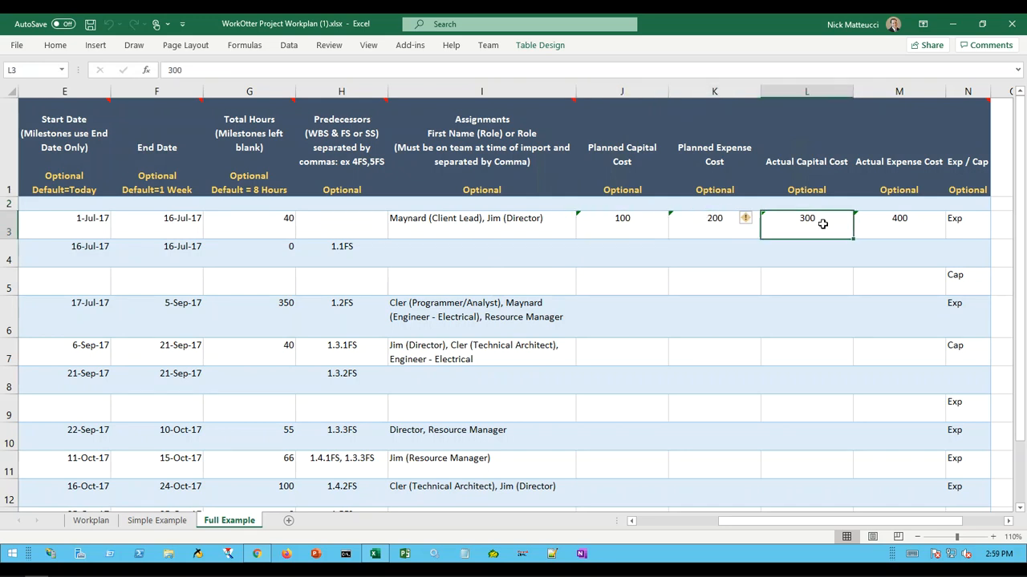
click(871, 224)
click(953, 225)
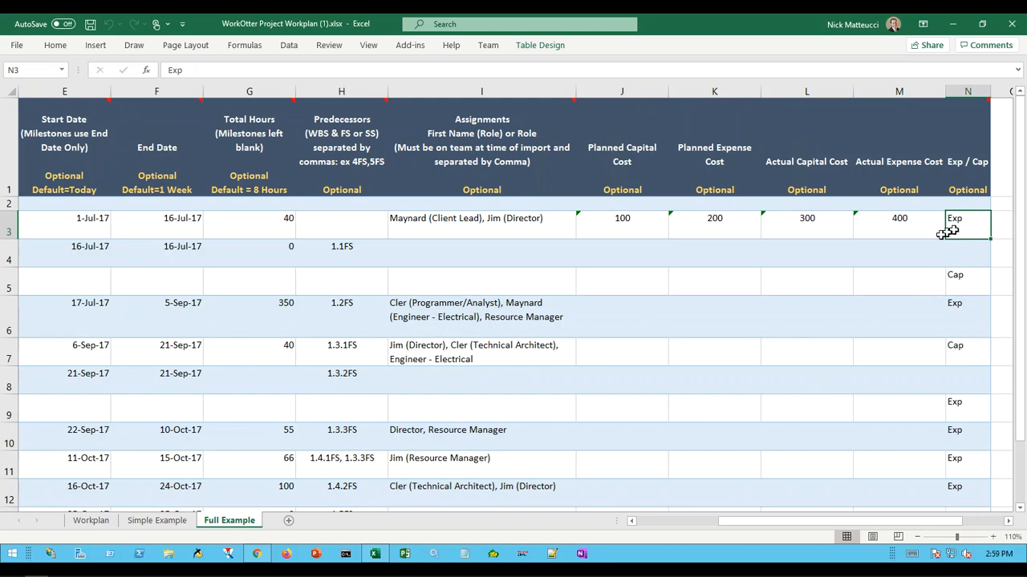
mouse_move(642, 562)
click(678, 522)
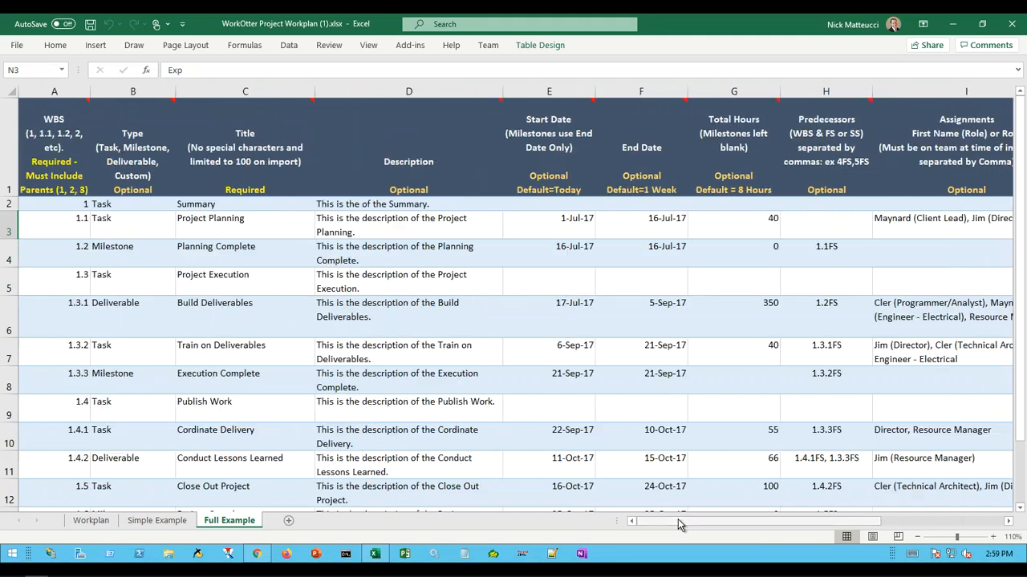
drag(70, 206, 694, 278)
key(shift+Right)
key(shift+Right)
key(shift+Right)
key(shift+Right)
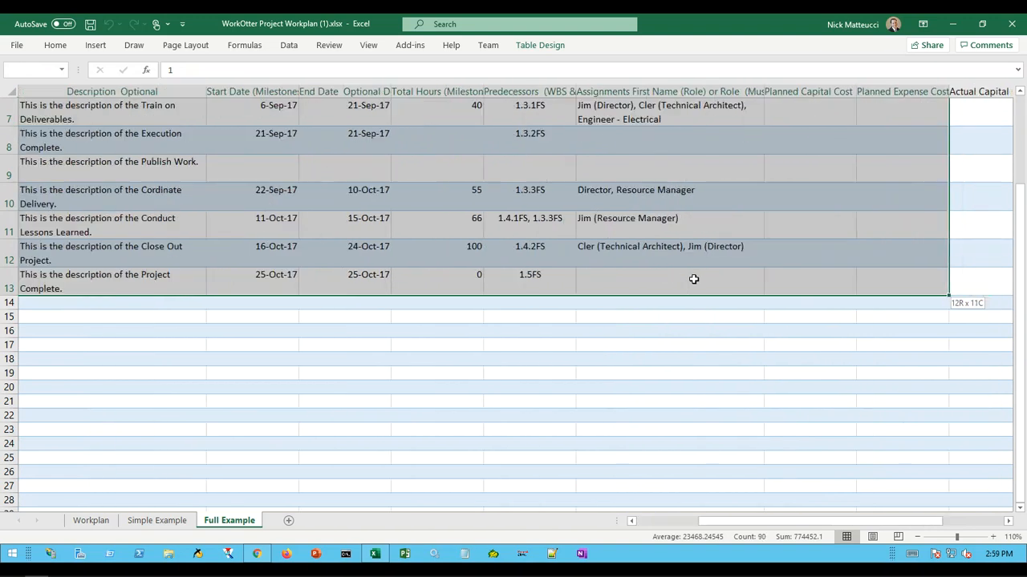
scroll(472, 230, up, 2)
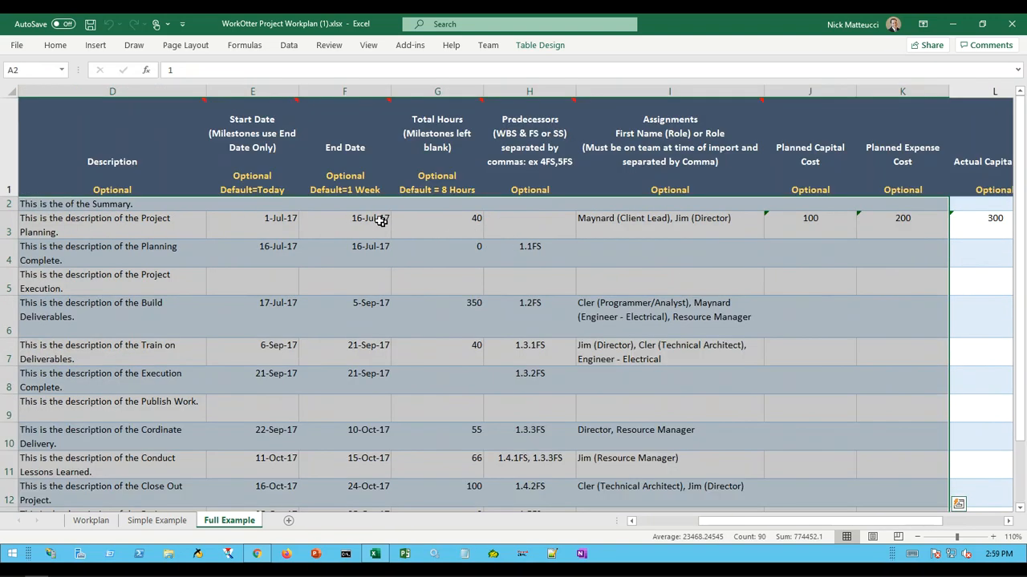
Step: Set the start date of the Project Planning task in cell E3 of Full Example to 1/4/2021
click(277, 222)
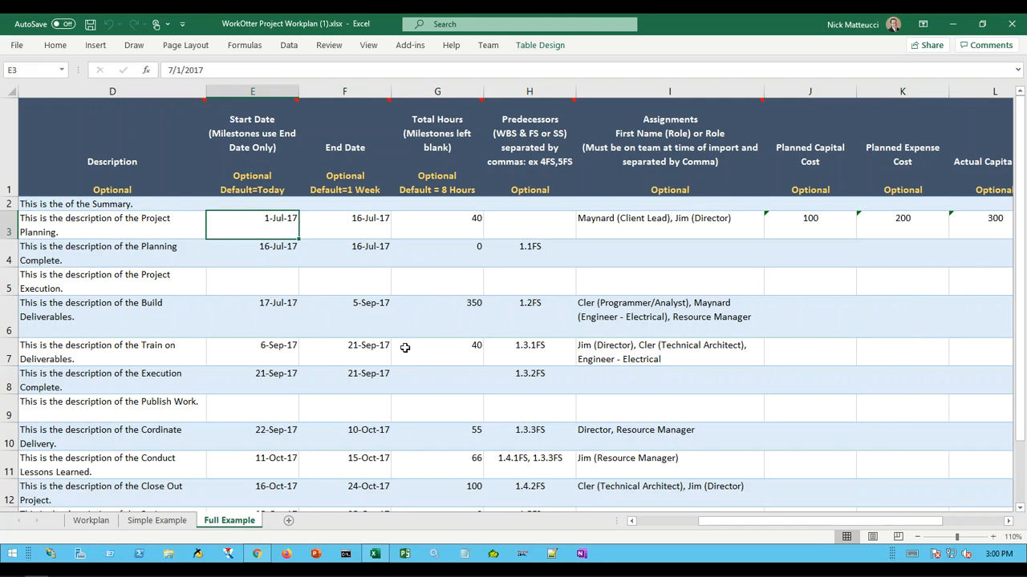
text(1/4/2021)
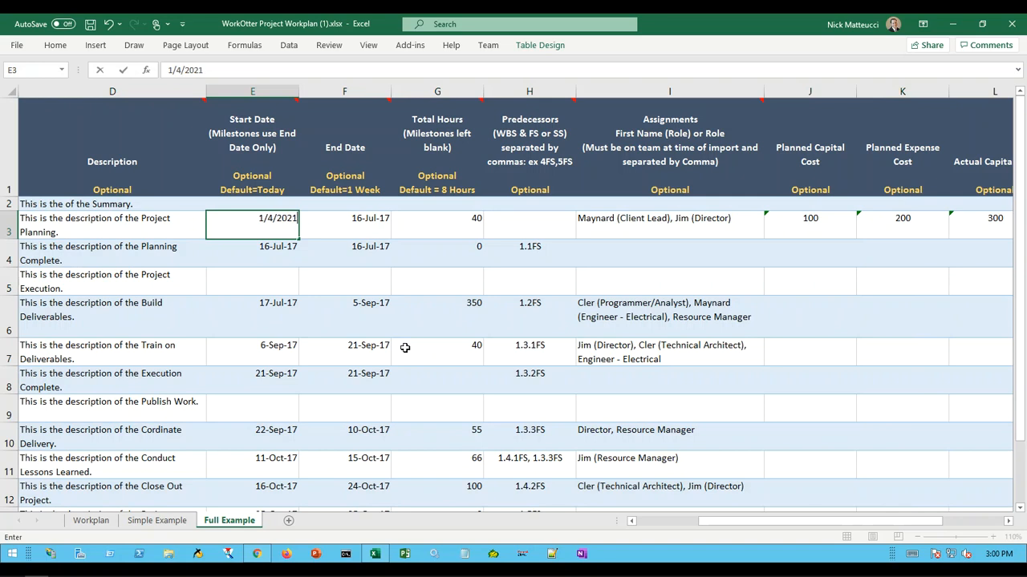
key(Tab)
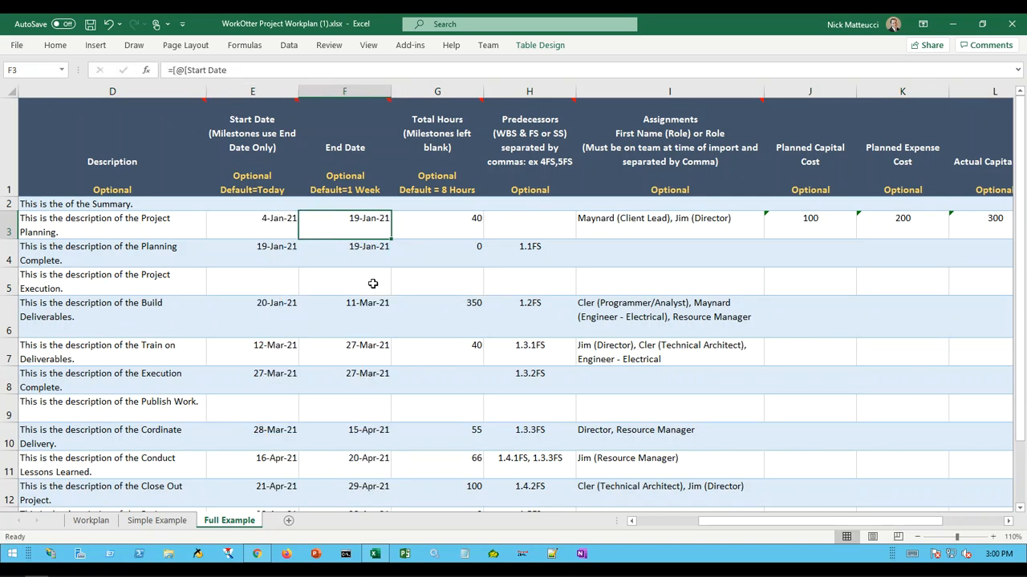
Step: Copy all example rows from WBS 1 through 1.6 across every column, A2 to N13, on the Full Example sheet
scroll(381, 485, down, 2)
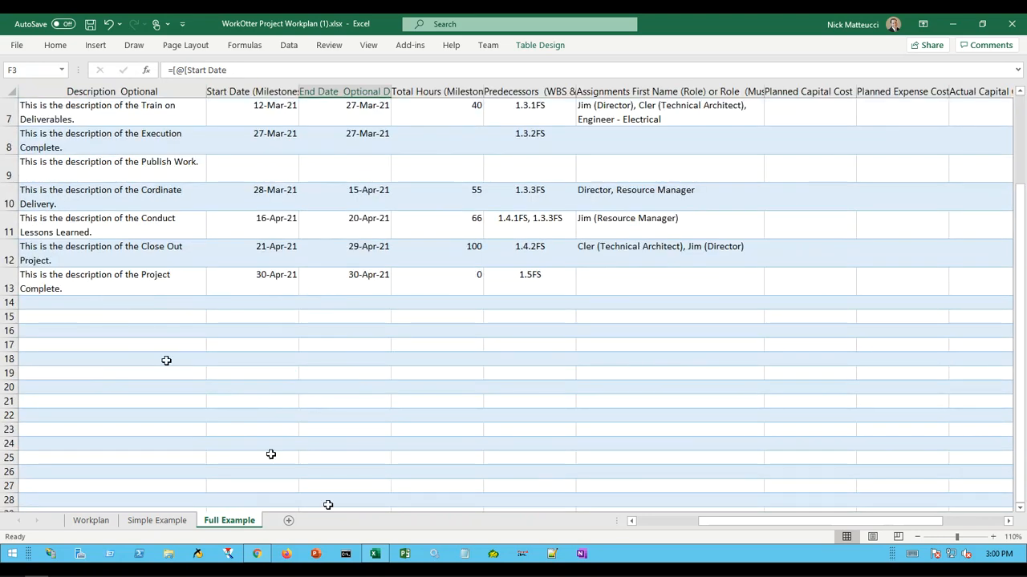
click(659, 522)
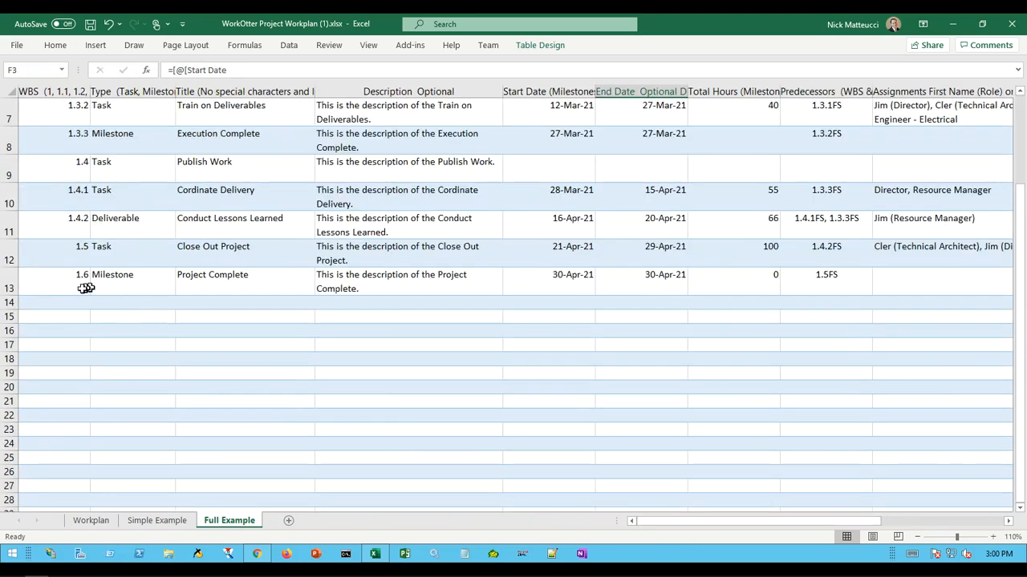
click(60, 289)
key(shift+Up)
key(shift+Up)
key(shift+Up)
key(shift+Up)
key(shift+Up)
key(shift+Up)
key(shift+Up)
key(shift+Up)
key(shift+Up)
key(shift+Up)
key(shift+Up)
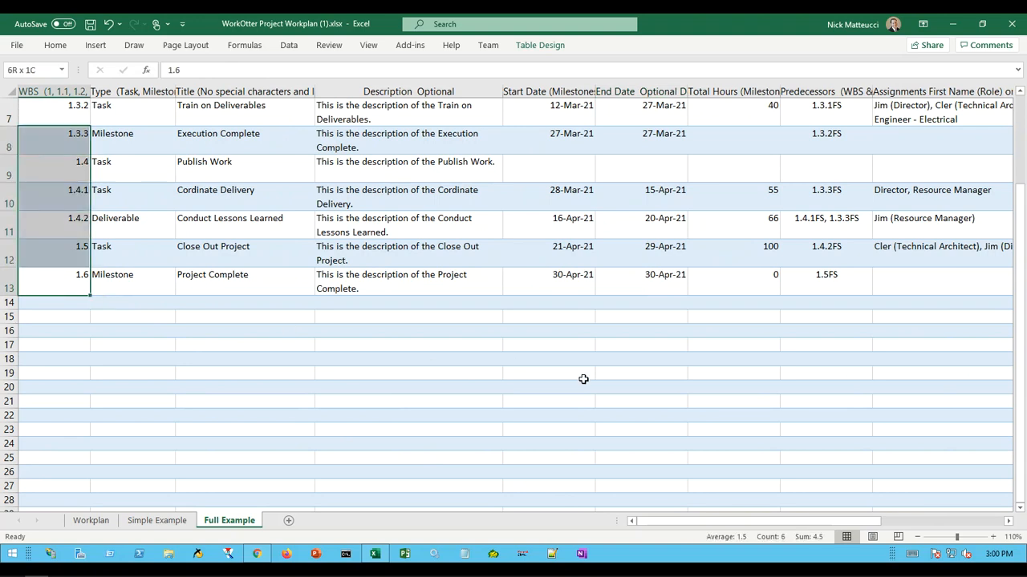
key(shift+Down)
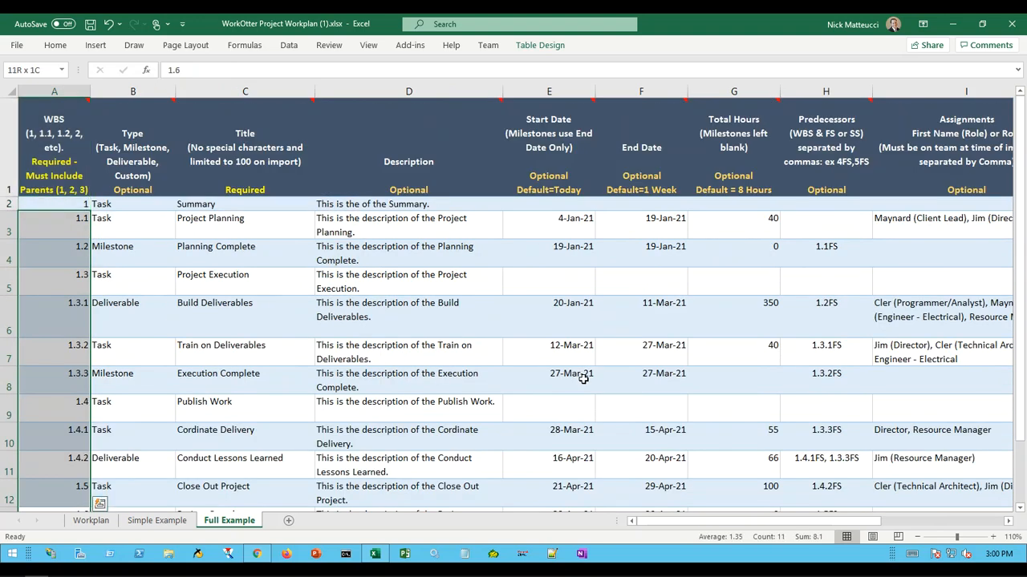
key(shift+Up)
key(shift+Right)
key(shift+Right)
key(shift+Right)
key(shift+Right)
key(shift+Right)
key(shift+Right)
key(shift+Right)
key(shift+Right)
key(shift+Right)
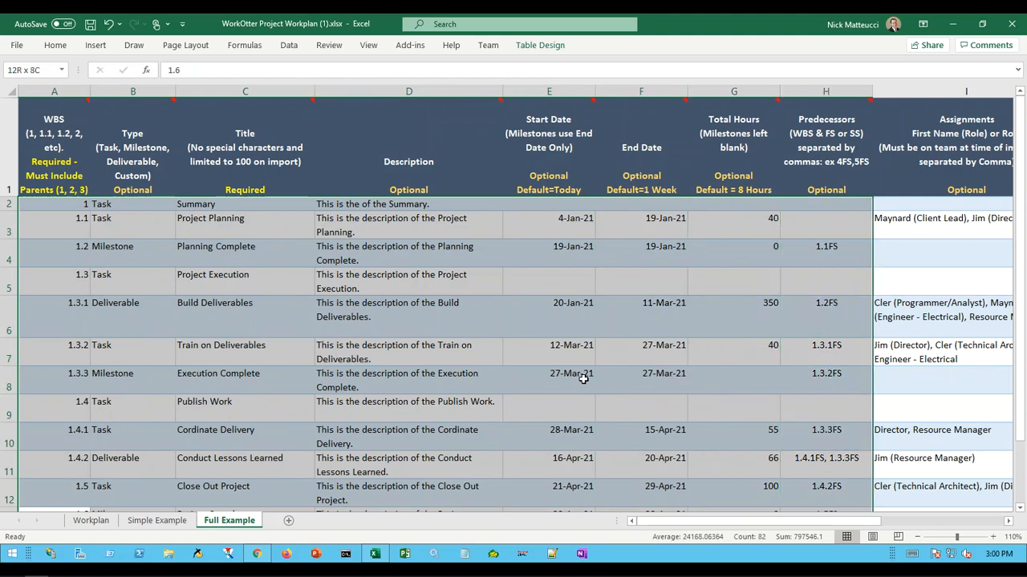
key(shift+Right)
key(shift+Right)
key(shift+Right)
key(shift+Right)
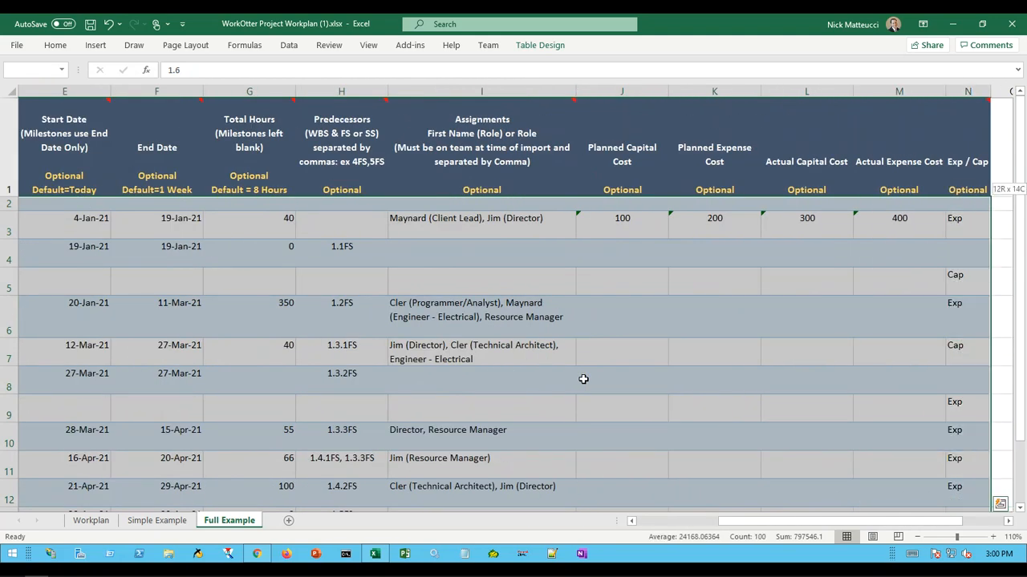
key(ctrl+c)
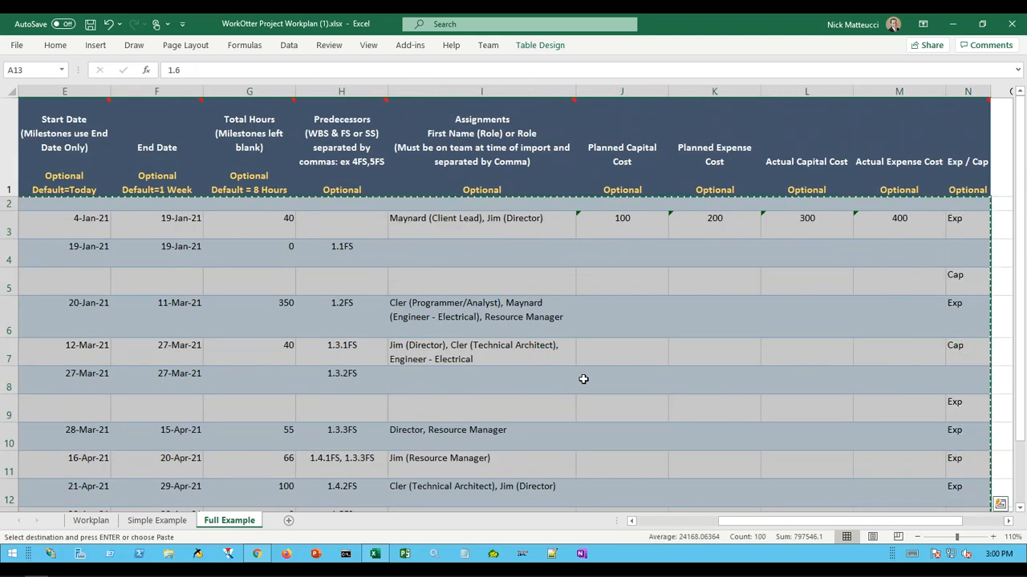
Step: Paste the copied rows as values only into the Workplan sheet starting at cell A2
click(111, 523)
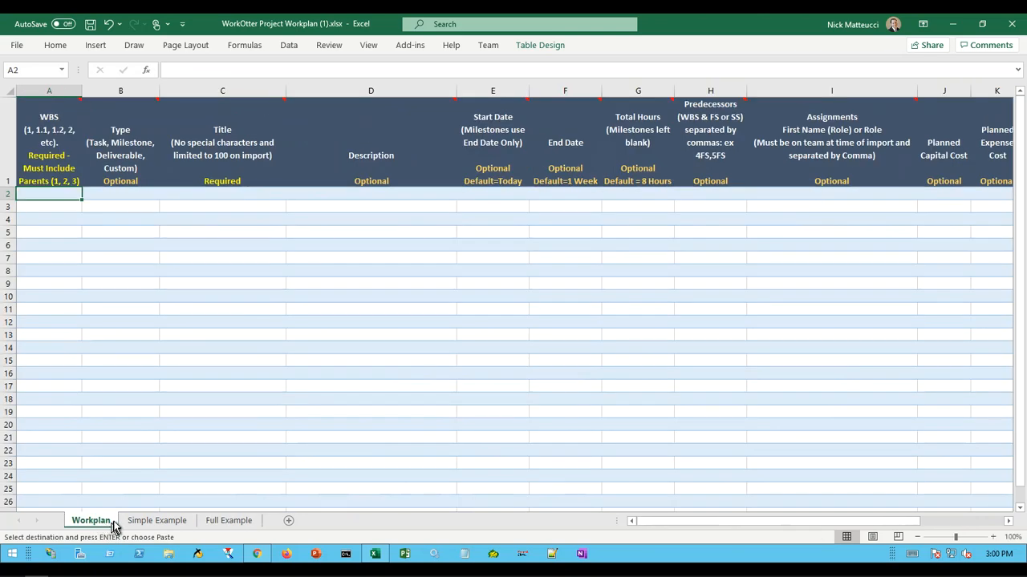
right_click(46, 194)
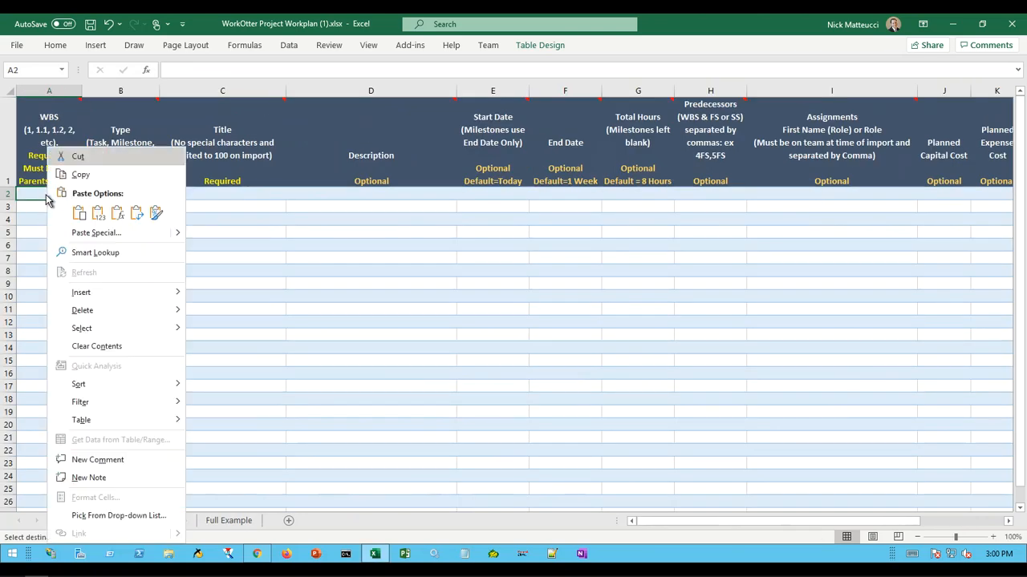
click(97, 215)
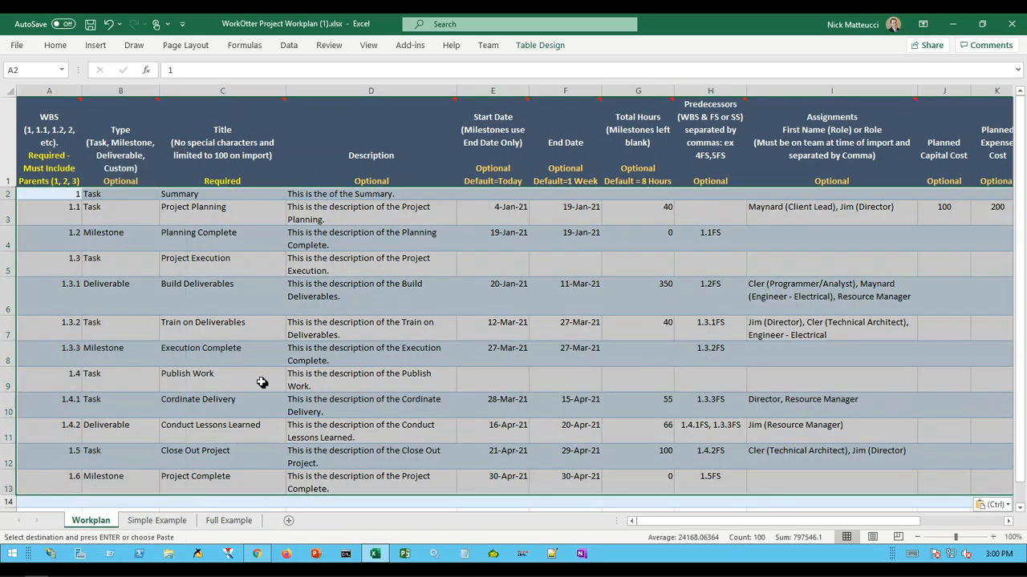
Step: Deselect the pasted range, save the workbook and close it to return to the import dialog
click(247, 363)
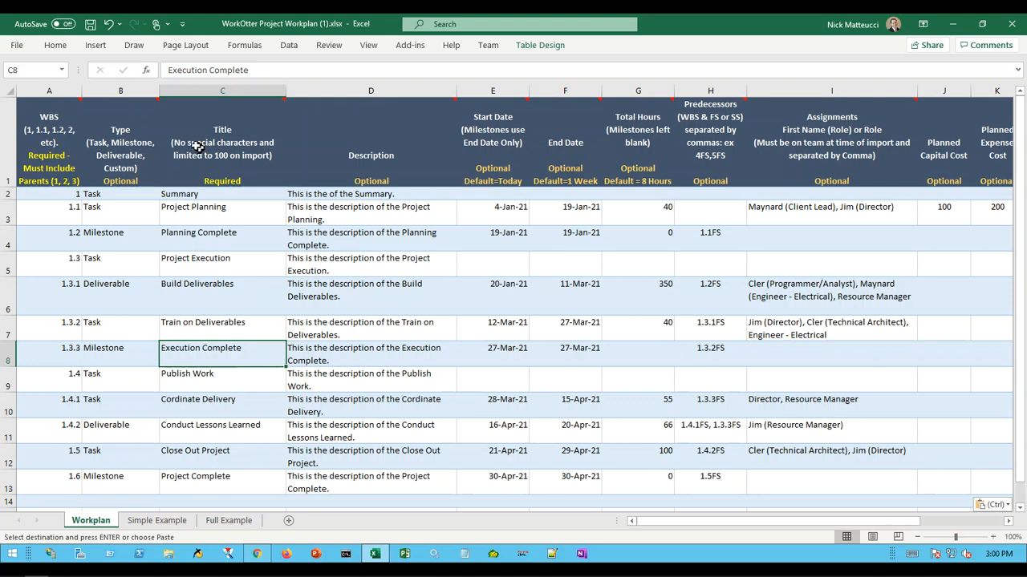
click(89, 29)
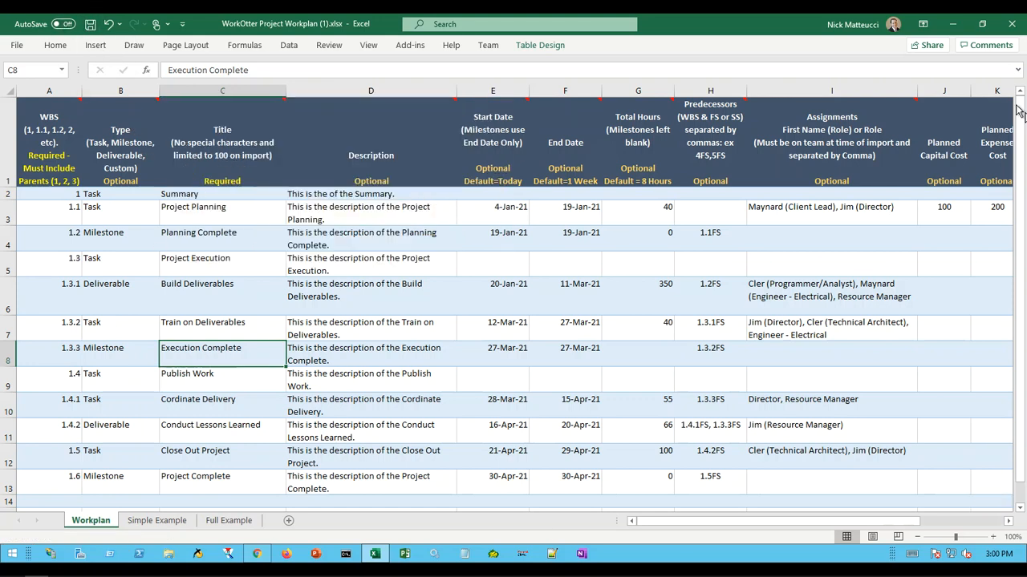
click(1013, 26)
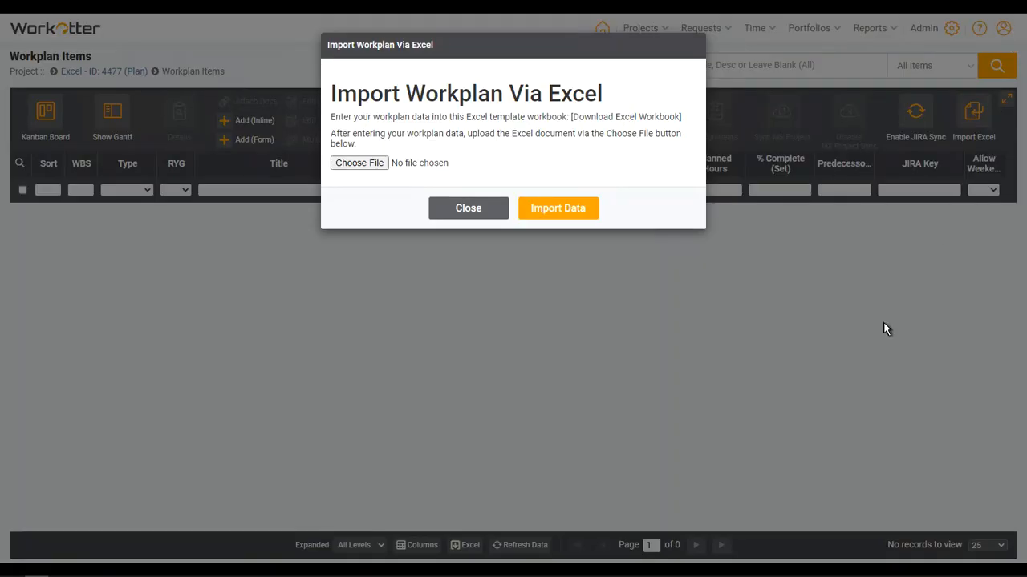
Step: Choose WorkOtter Project Workplan (1).xlsx from Downloads as the upload file and import its data into the project's workplan
click(378, 162)
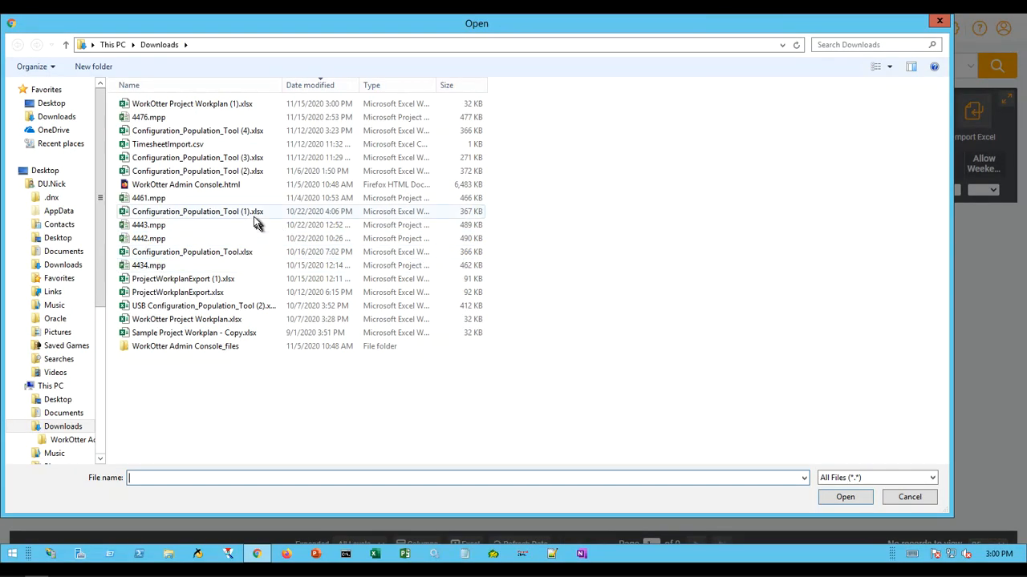
click(168, 104)
double_click(237, 107)
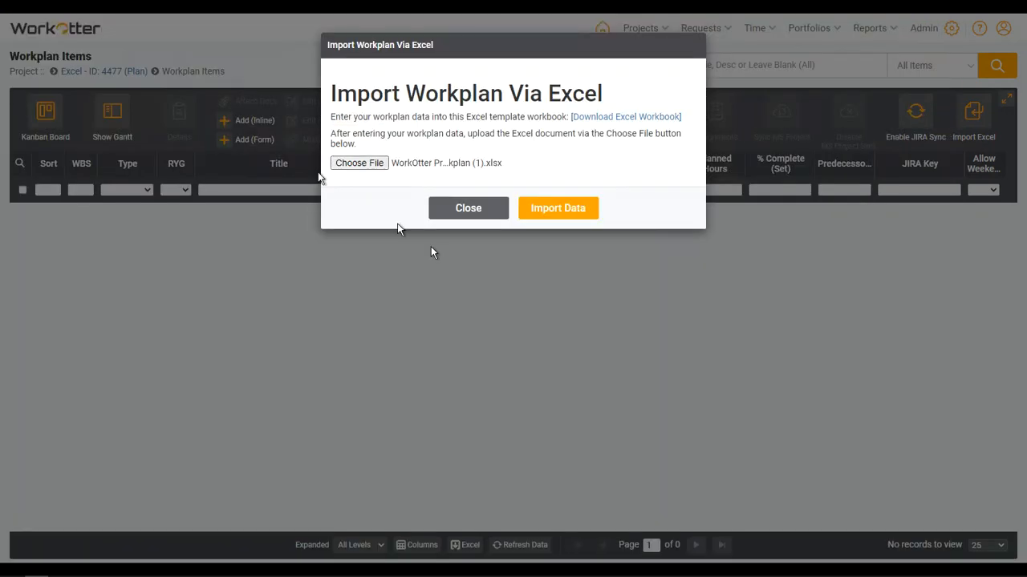
click(554, 212)
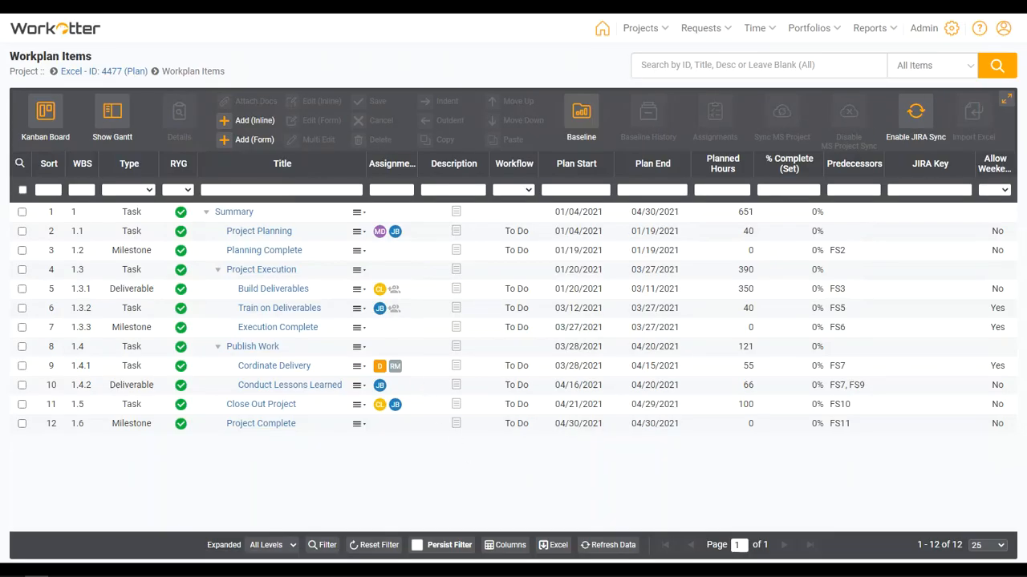
Step: Review the assignments in the Train on Deliverables task's details, close them and open the task's plan end date for inline editing
click(293, 308)
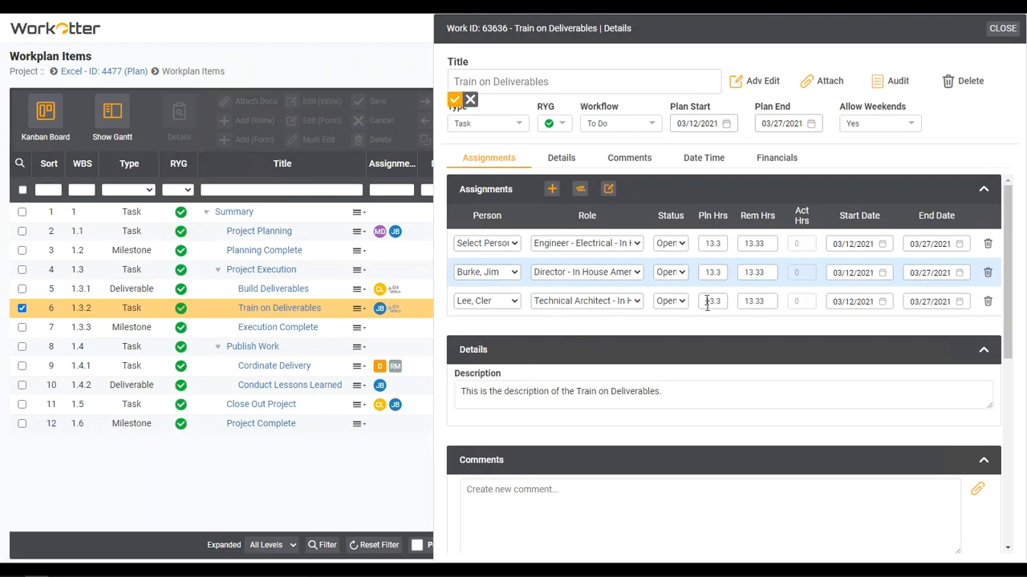
click(1001, 28)
double_click(634, 311)
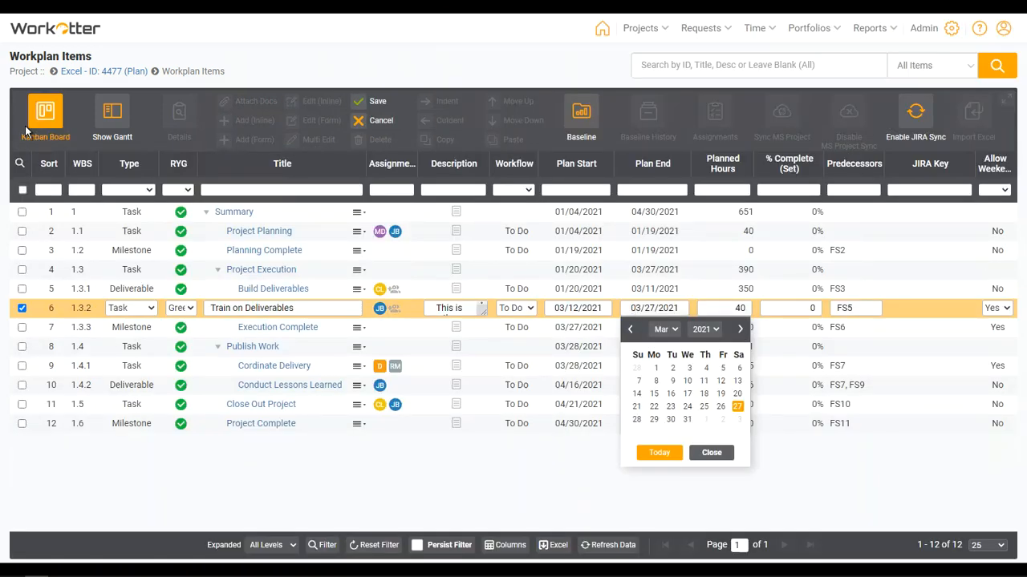
Step: Return to the Excel project's dashboard and expand its Resources section to reach the team and roles
click(93, 72)
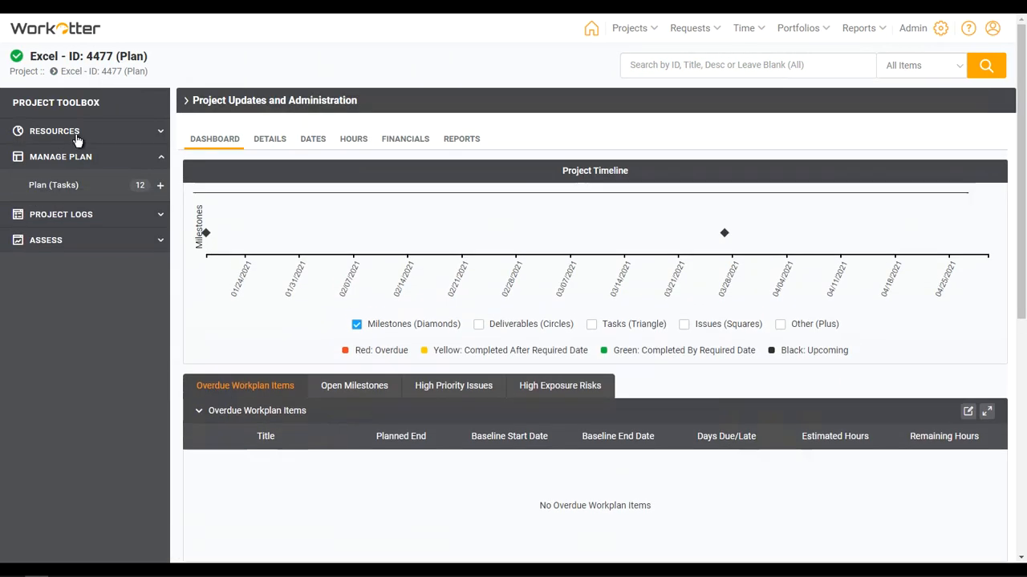
click(76, 136)
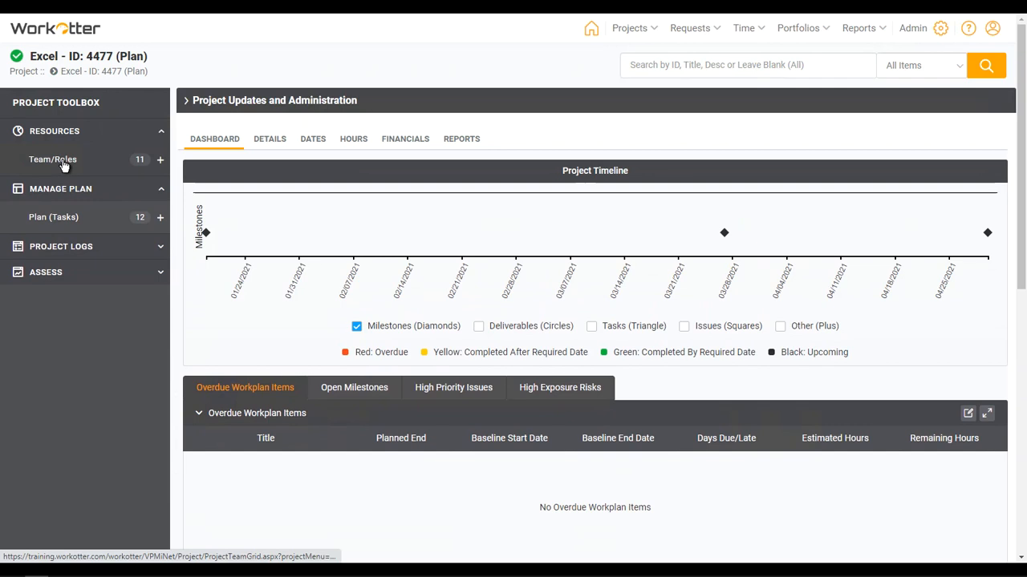